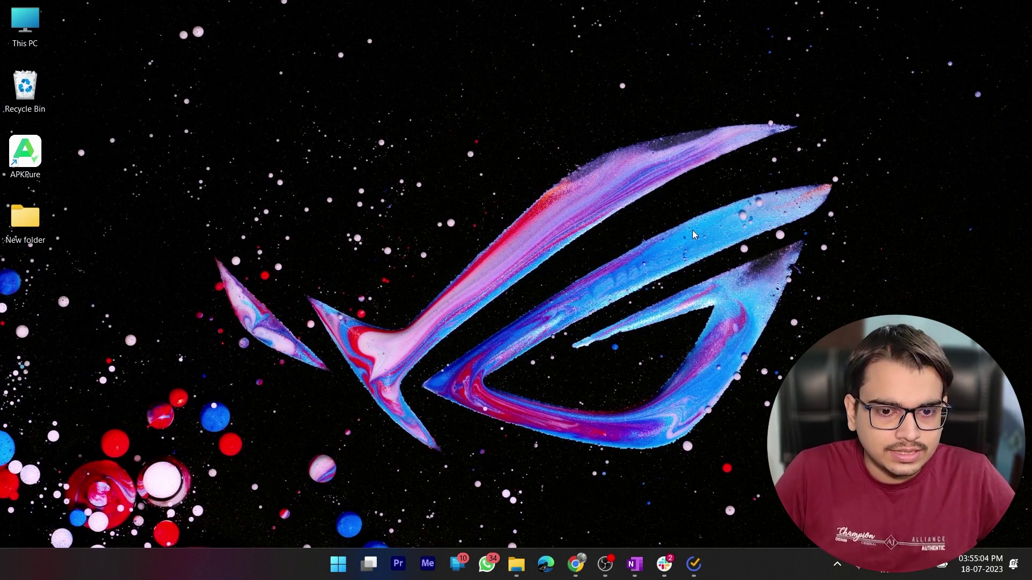
- Launch another OBS Studio instance from the taskbar icon, overriding the 'already running' warning
{"action": "right_click", "coordinate": [609, 565]}
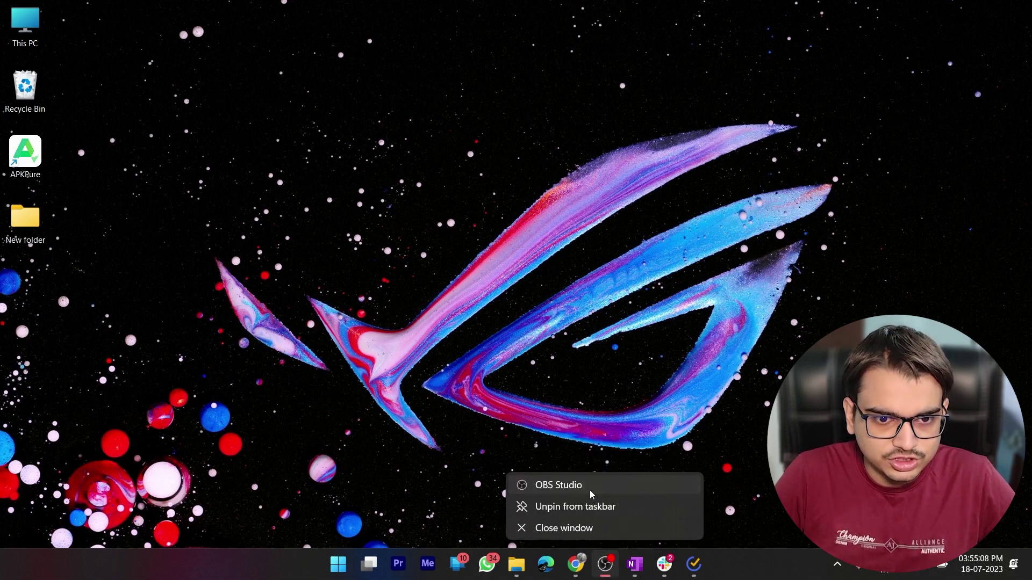
{"action": "left_click", "coordinate": [591, 490]}
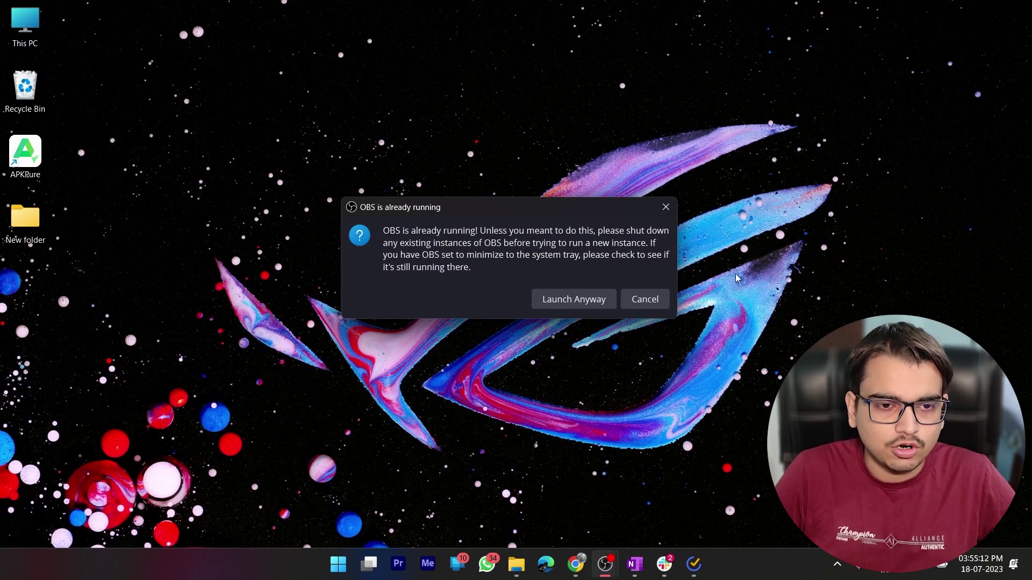
{"action": "left_click", "coordinate": [559, 300]}
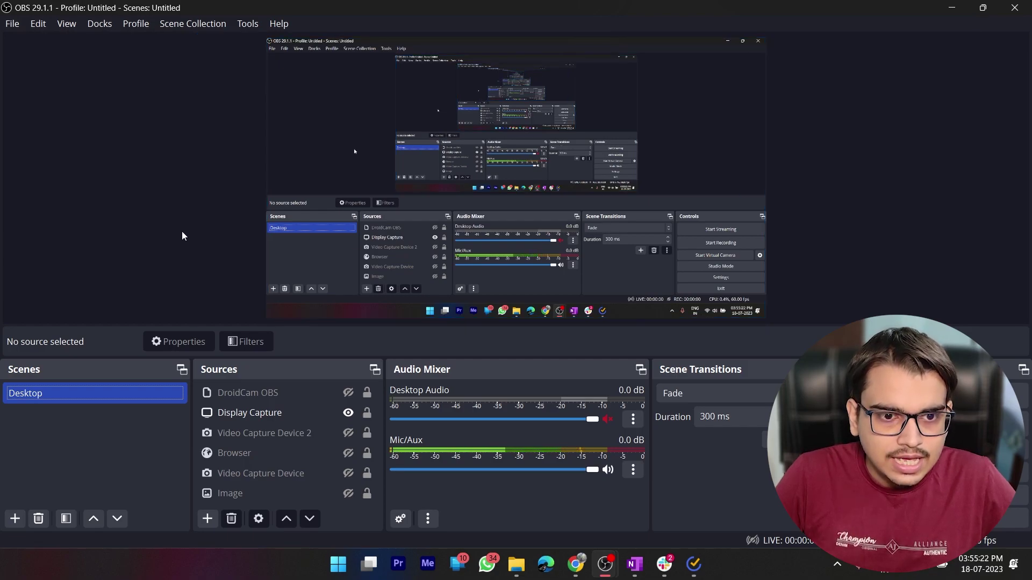
{"action": "left_click", "coordinate": [378, 397]}
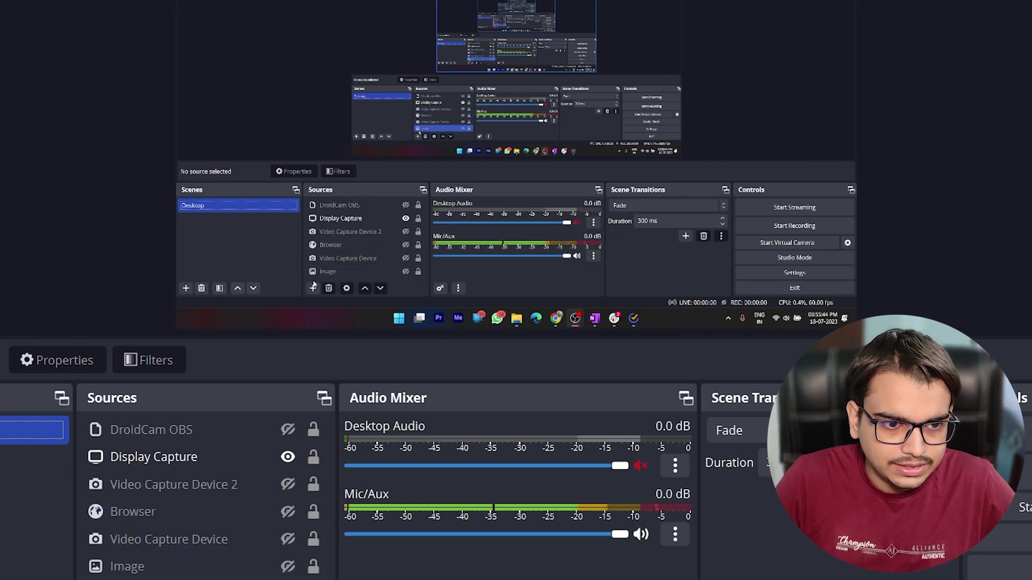
{"action": "left_click", "coordinate": [96, 578]}
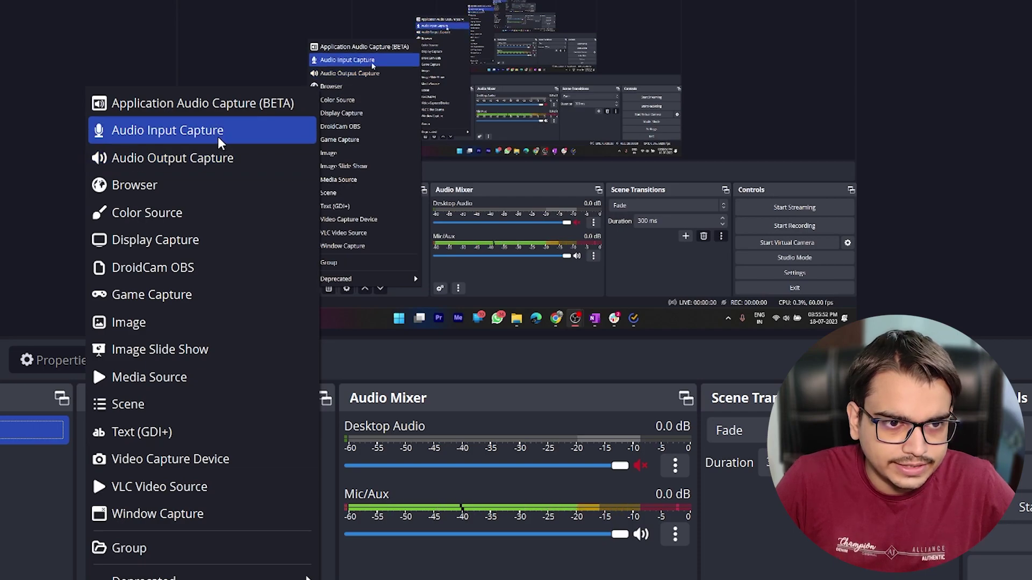
{"action": "left_click", "coordinate": [502, 567]}
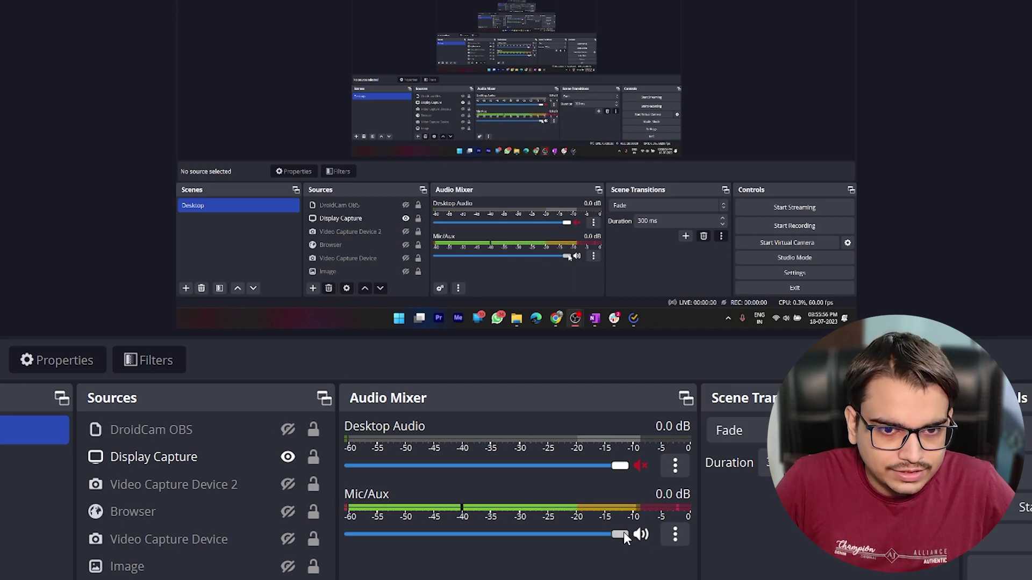
{"action": "left_click_drag", "start_coordinate": [624, 534], "coordinate": [542, 533]}
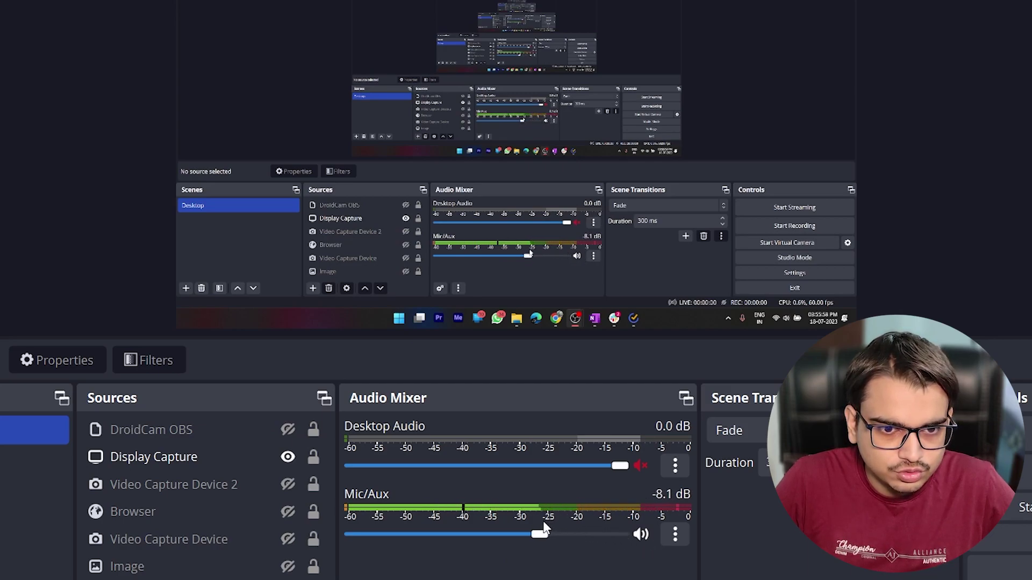
{"action": "mouse_move", "coordinate": [544, 530]}
{"action": "left_mouse_down"}
{"action": "mouse_move", "coordinate": [436, 535]}
{"action": "mouse_move", "coordinate": [653, 540]}
{"action": "left_mouse_up"}
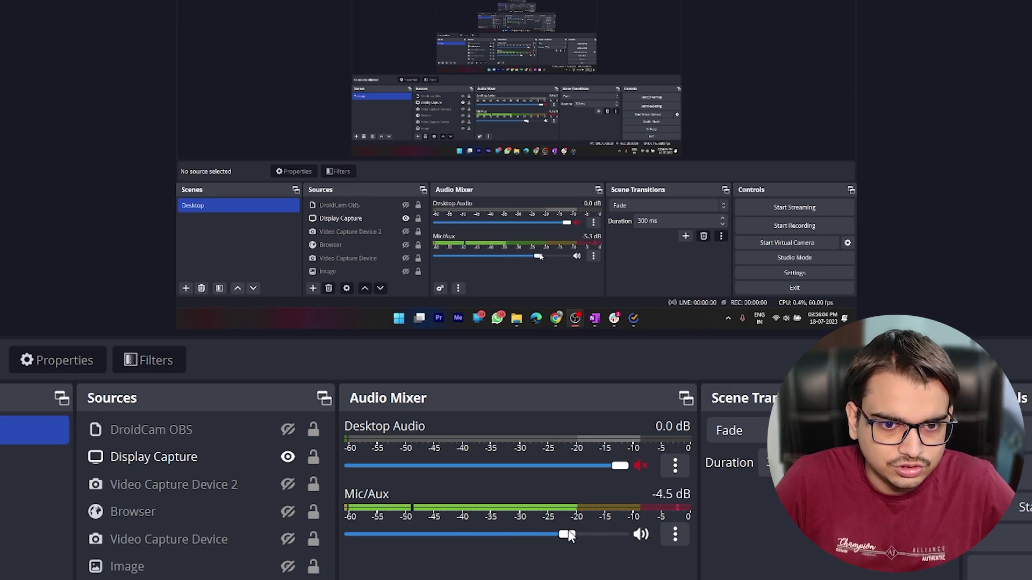
{"action": "left_click", "coordinate": [648, 534]}
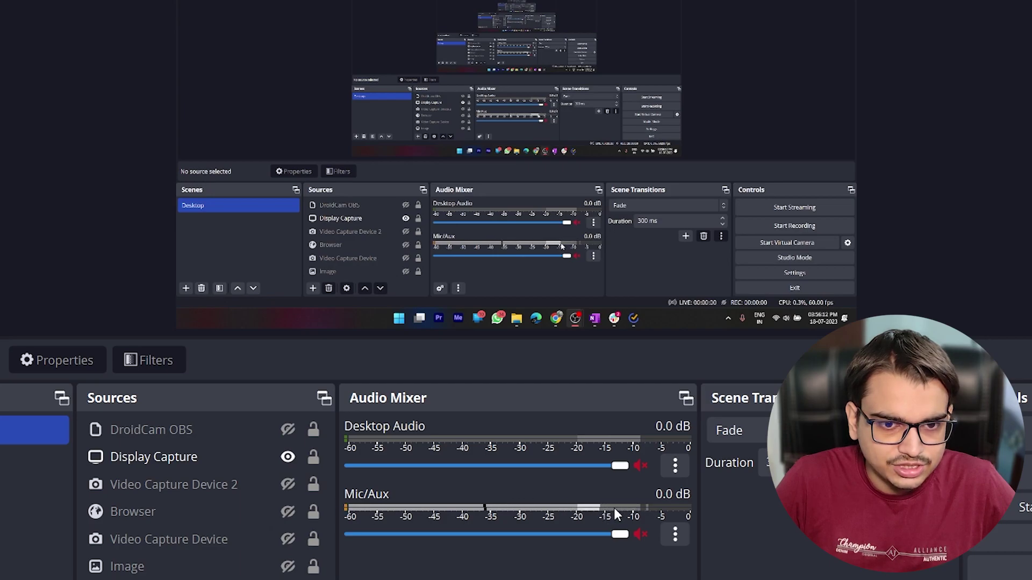
{"action": "left_click", "coordinate": [643, 536]}
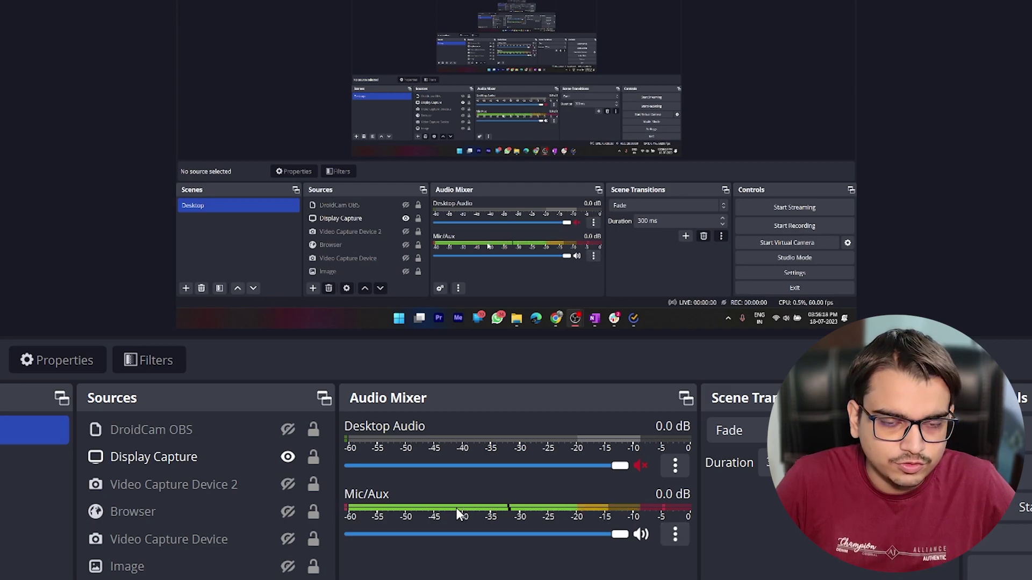
- Keep Microphone (BY-PM500) as the device in the Mic/Aux source properties
{"action": "left_click", "coordinate": [676, 534]}
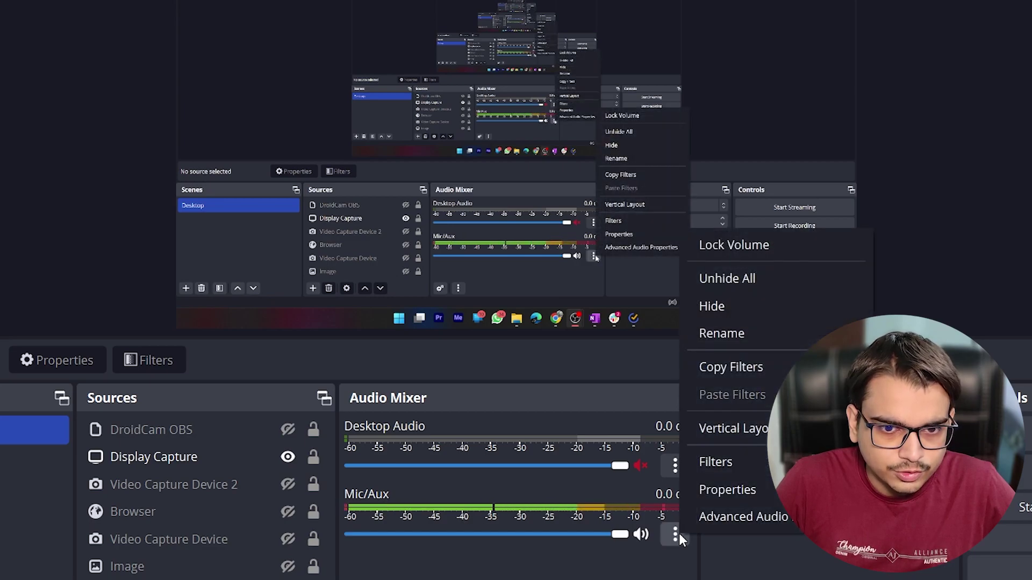
{"action": "left_click", "coordinate": [708, 502]}
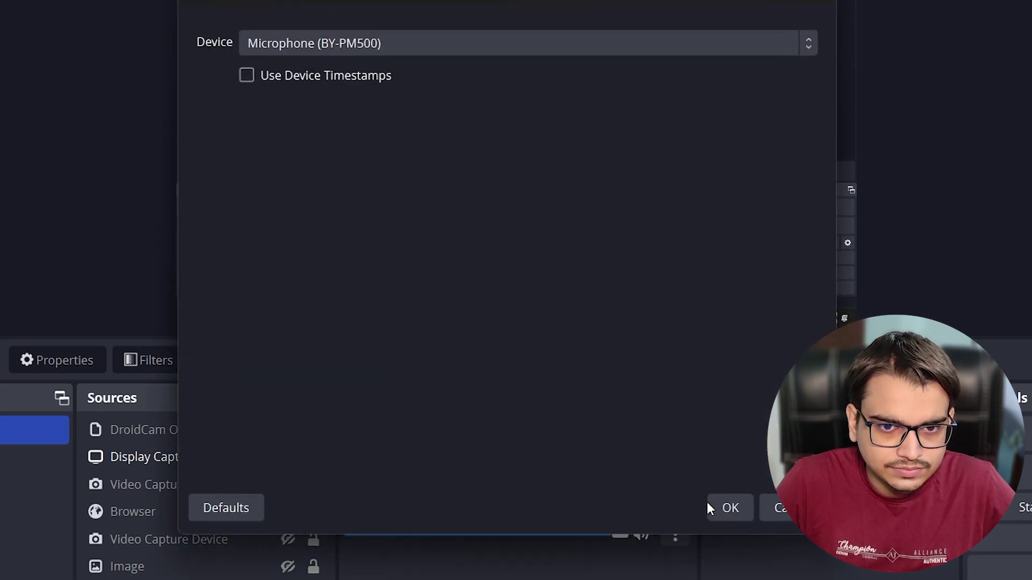
{"action": "left_click", "coordinate": [291, 54]}
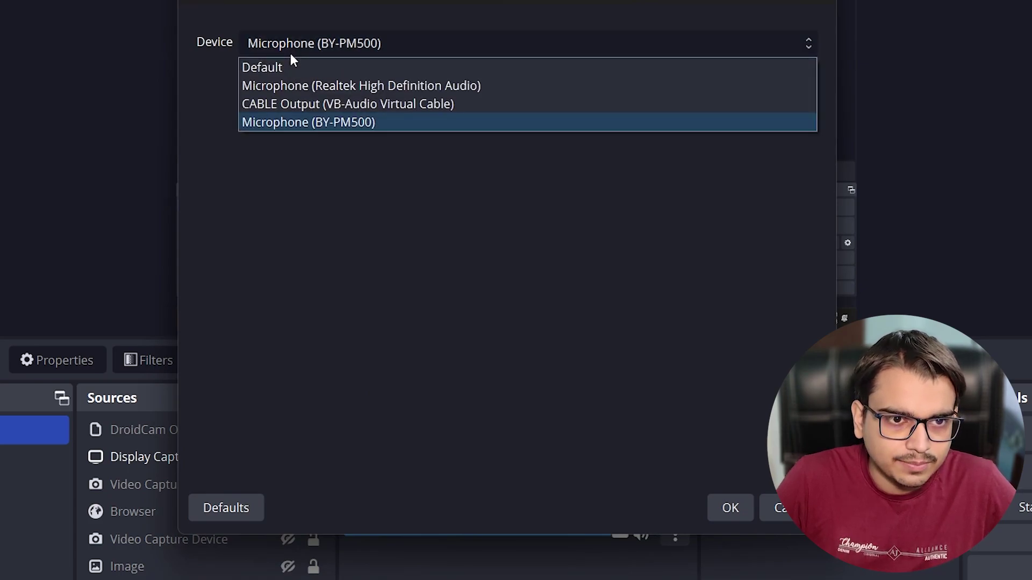
{"action": "left_click", "coordinate": [308, 120]}
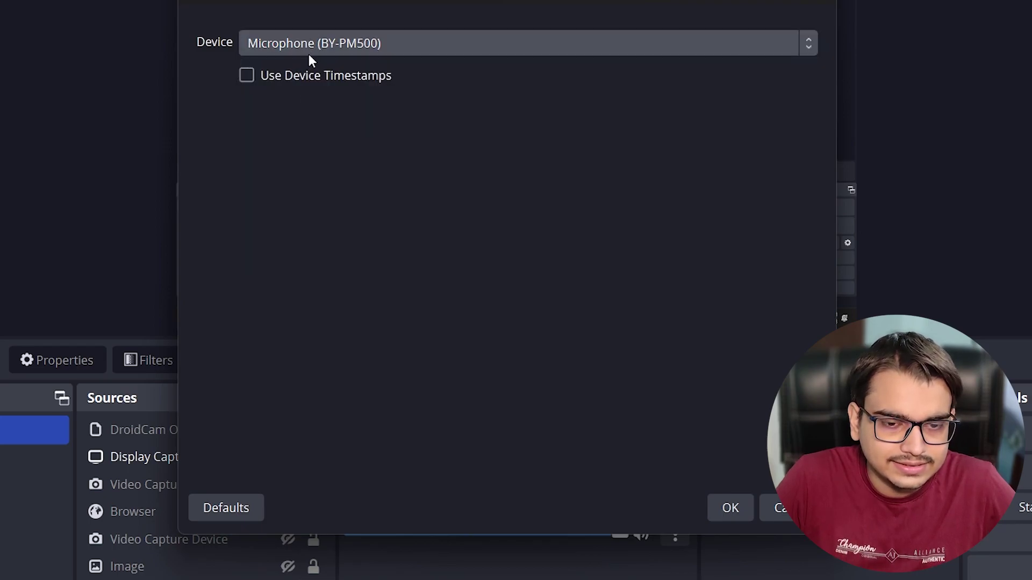
{"action": "left_click", "coordinate": [726, 505]}
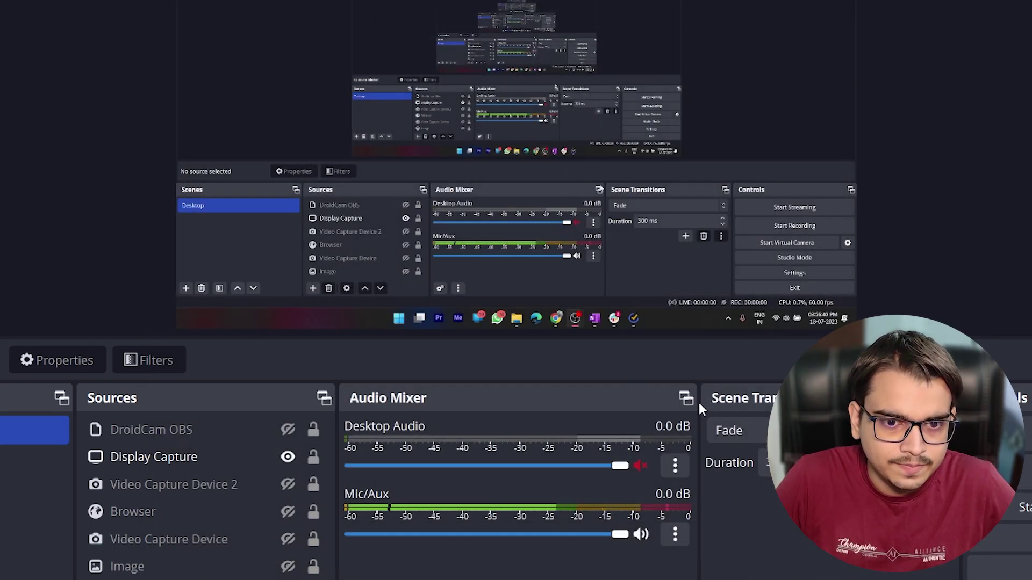
- Add a Noise Suppression 2 filter to Mic/Aux, then toggle it off and back on
{"action": "left_click", "coordinate": [662, 533]}
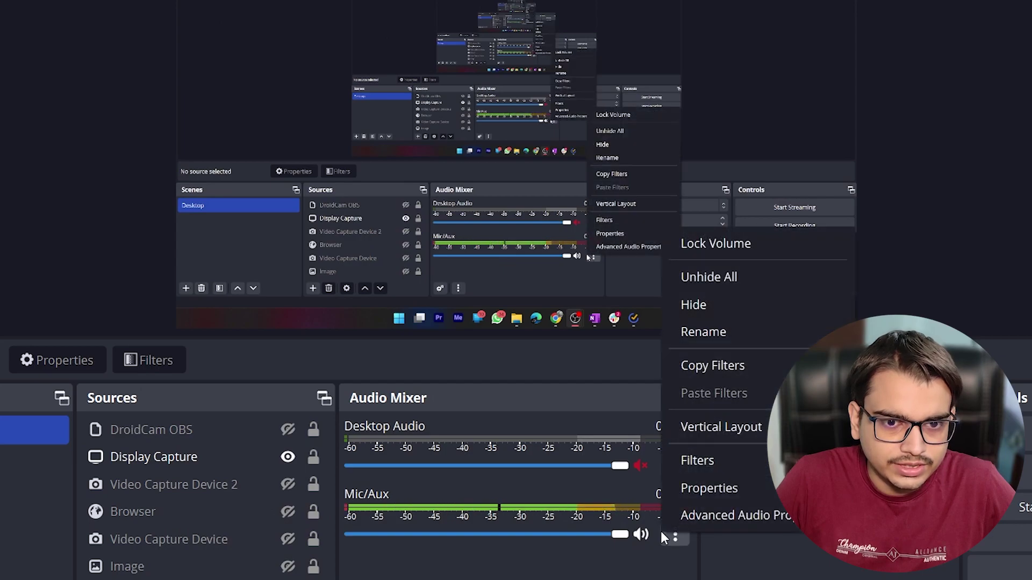
{"action": "left_click", "coordinate": [682, 463]}
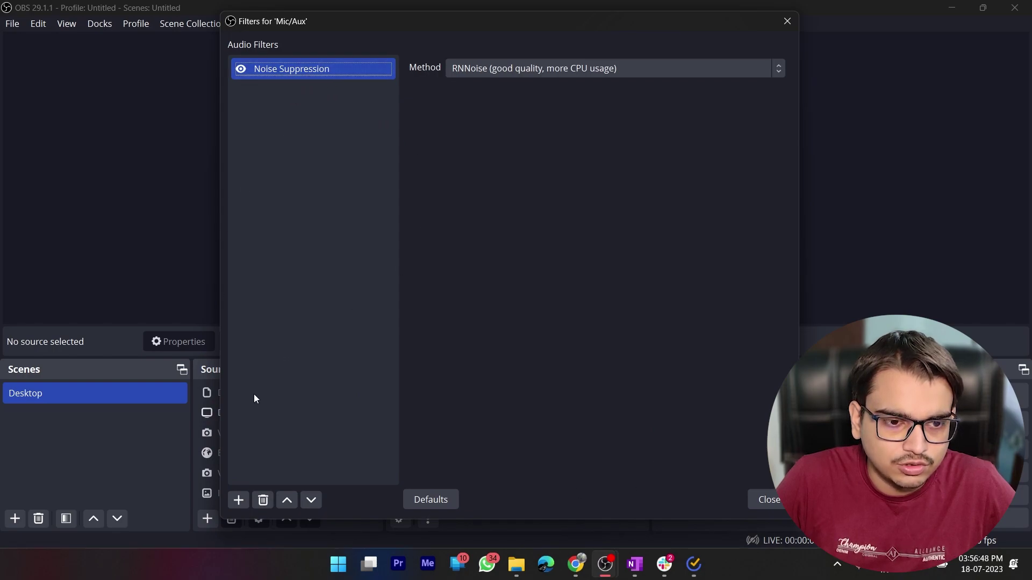
{"action": "left_click", "coordinate": [241, 499]}
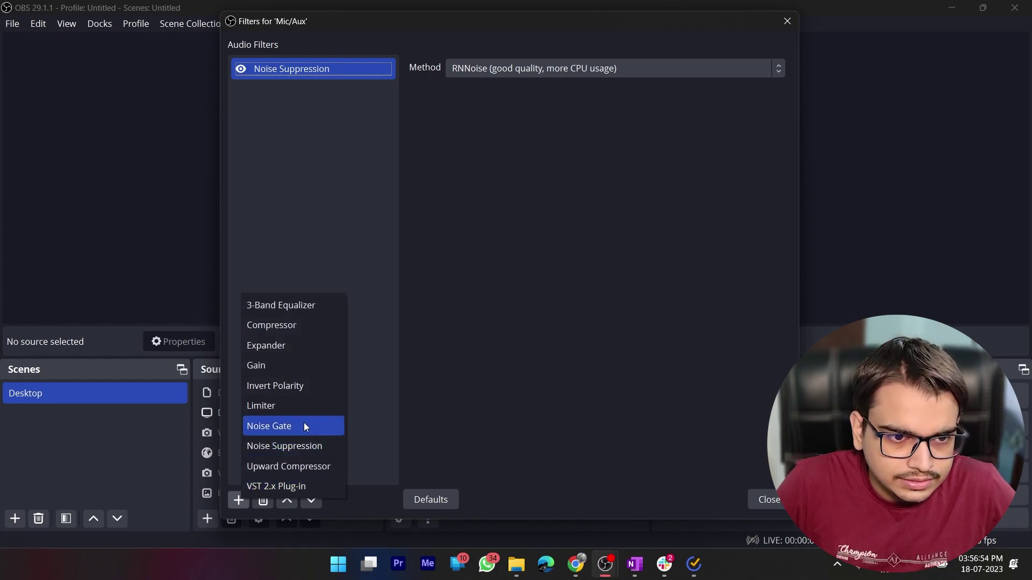
{"action": "left_click", "coordinate": [284, 450]}
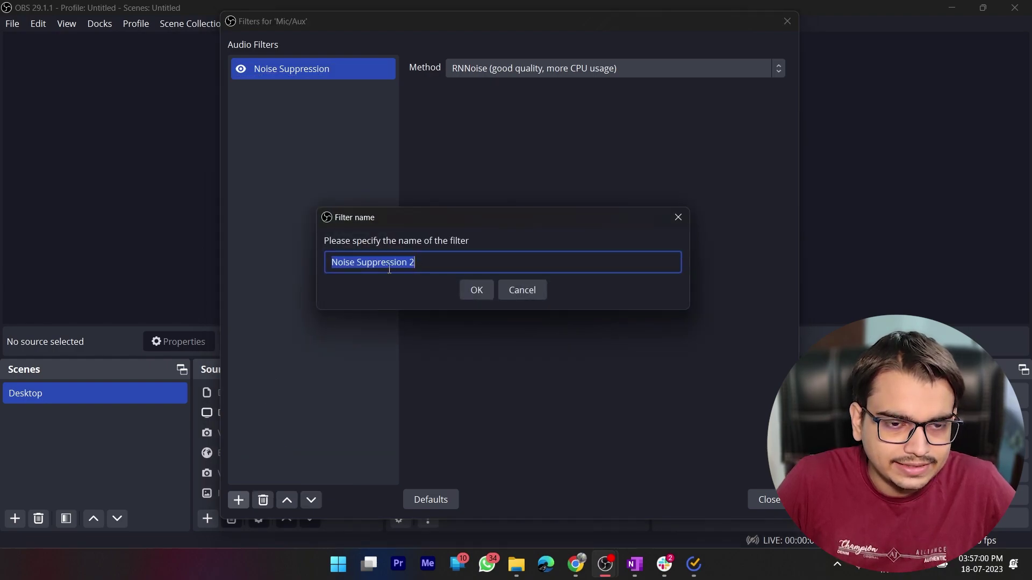
{"action": "left_click", "coordinate": [475, 290]}
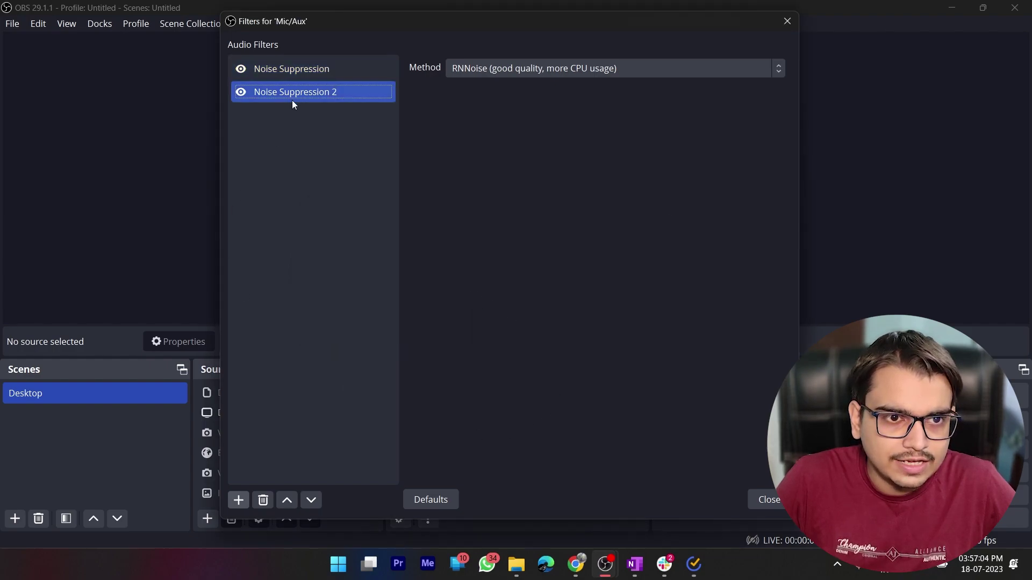
{"action": "left_click", "coordinate": [240, 92]}
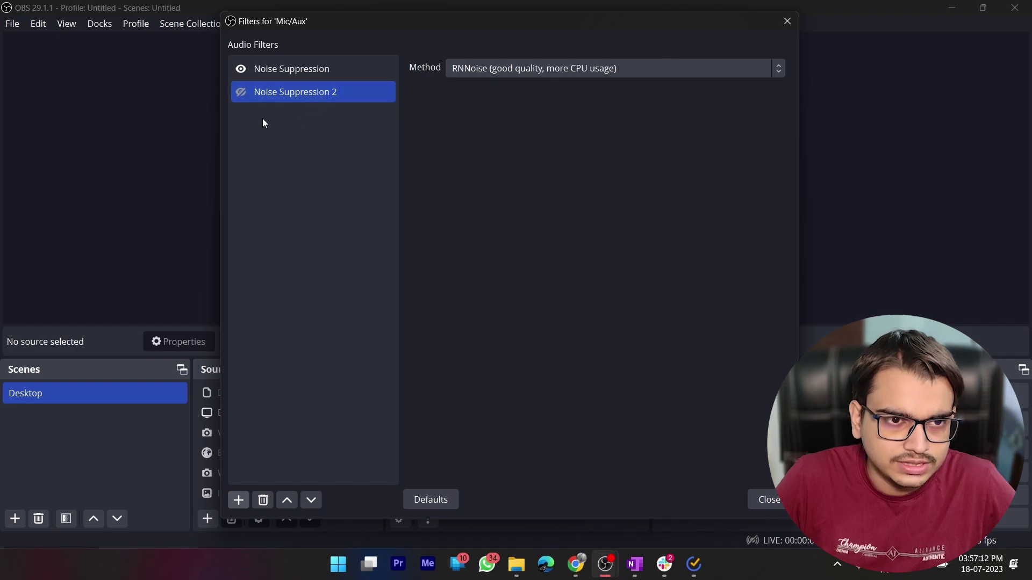
{"action": "left_click", "coordinate": [242, 93]}
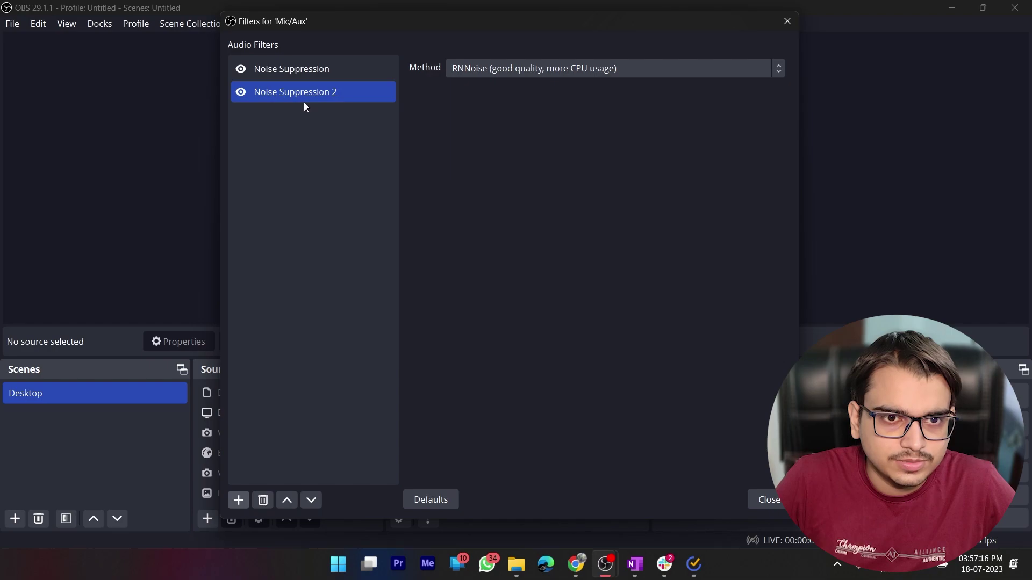
- Set Noise Suppression 2 to the Speex method with a -24 dB suppression level
{"action": "left_click", "coordinate": [507, 72]}
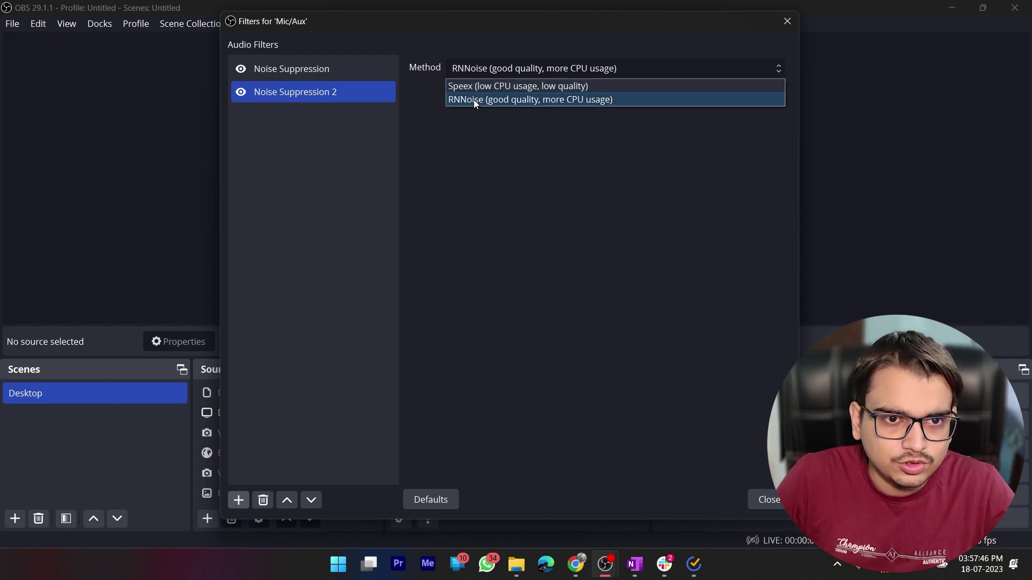
{"action": "left_click", "coordinate": [509, 87]}
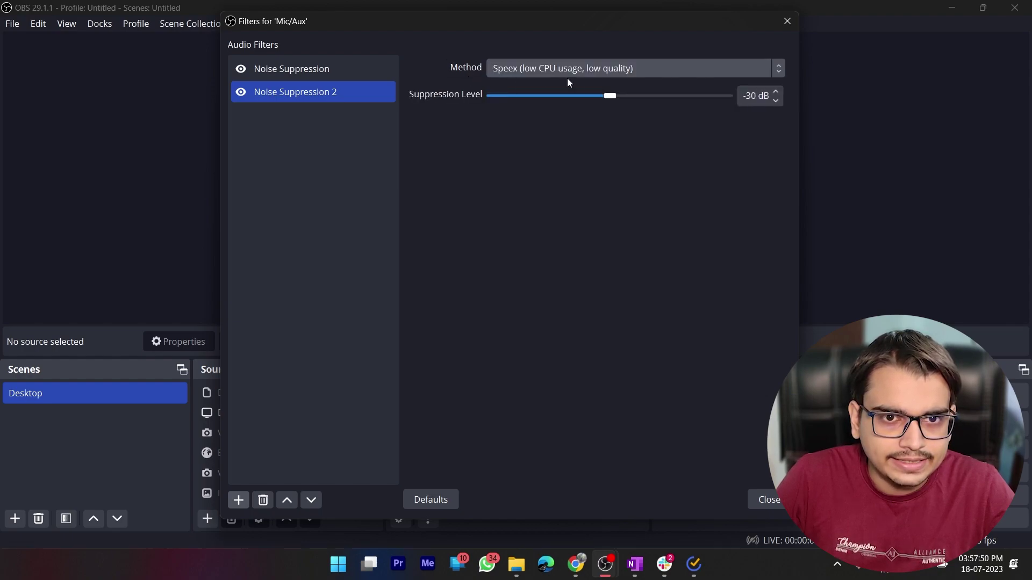
{"action": "left_click_drag", "start_coordinate": [606, 96], "coordinate": [634, 96]}
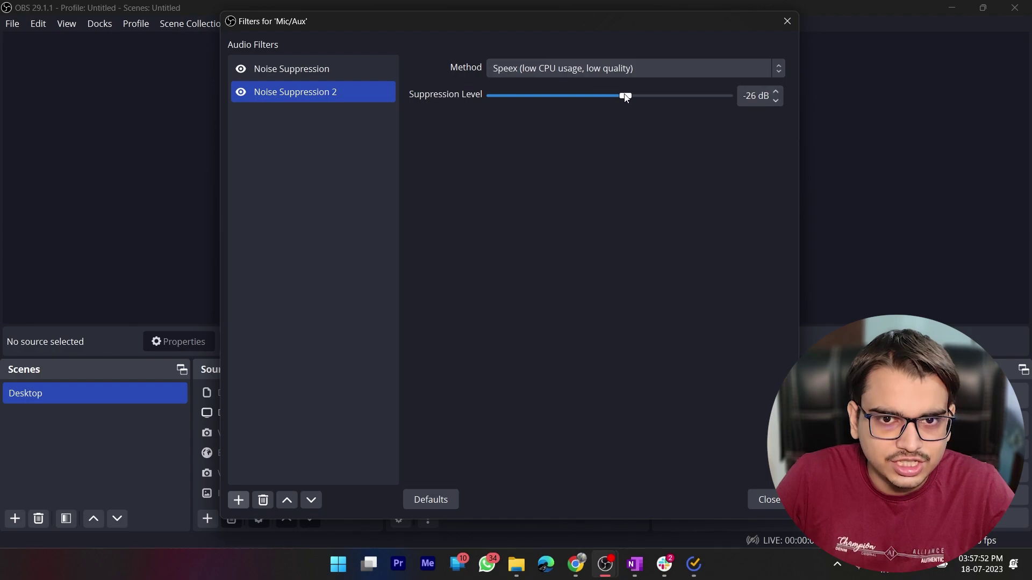
- Move and shrink the Filters window so the audio mixer is visible
{"action": "mouse_move", "coordinate": [579, 34]}
{"action": "left_mouse_down"}
{"action": "mouse_move", "coordinate": [880, 48]}
{"action": "mouse_move", "coordinate": [882, 22]}
{"action": "left_mouse_up"}
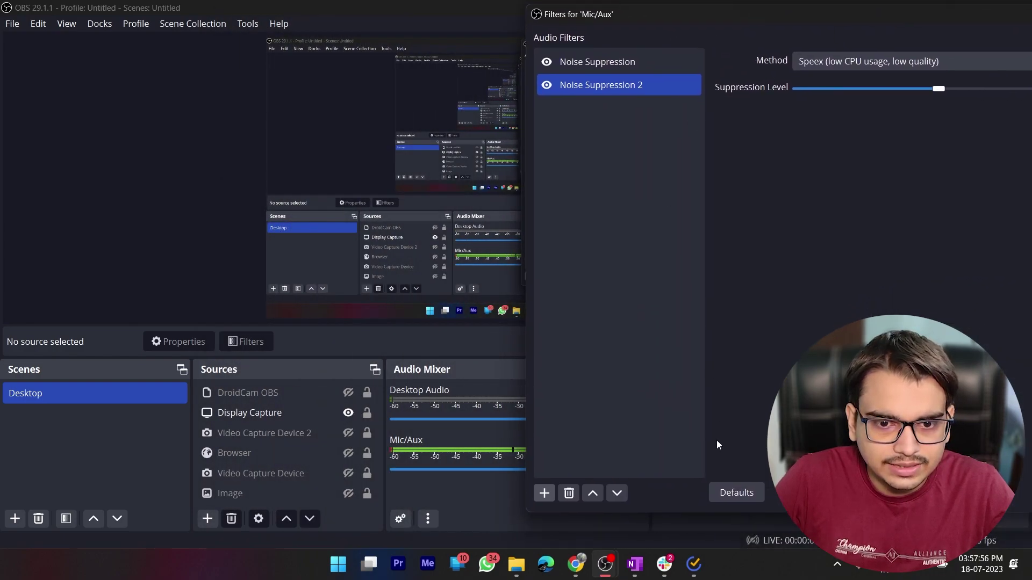
{"action": "left_click_drag", "start_coordinate": [689, 516], "coordinate": [691, 334]}
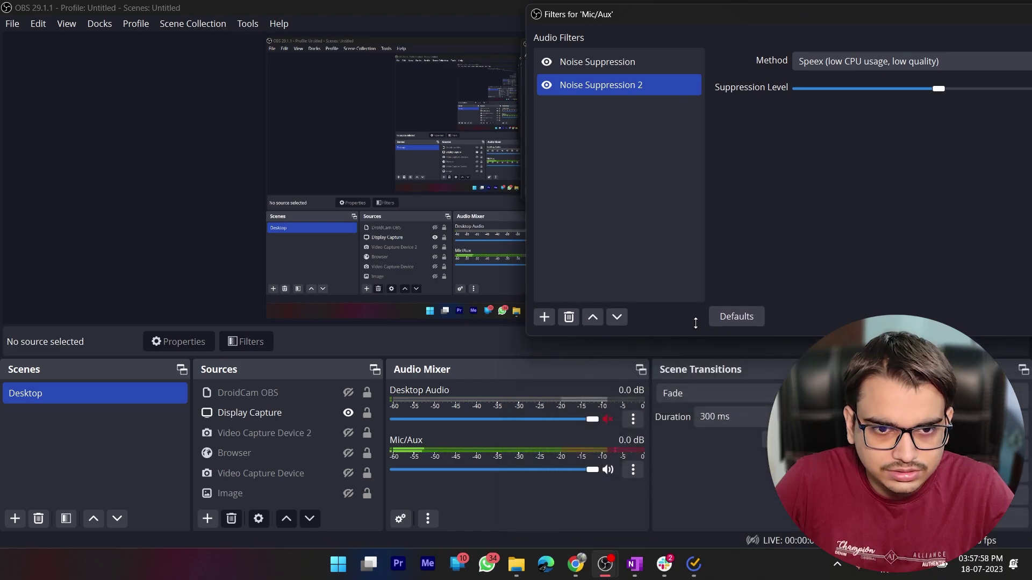
{"action": "left_click_drag", "start_coordinate": [780, 13], "coordinate": [450, 31]}
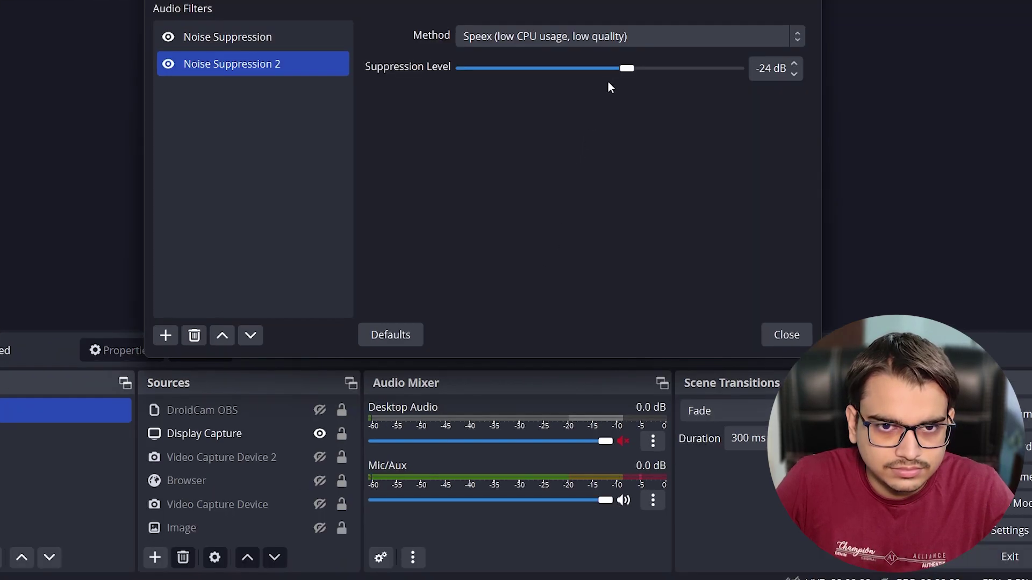
- Disable the original Noise Suppression filter and settle Noise Suppression 2's slider at -35 dB
{"action": "left_click", "coordinate": [168, 35]}
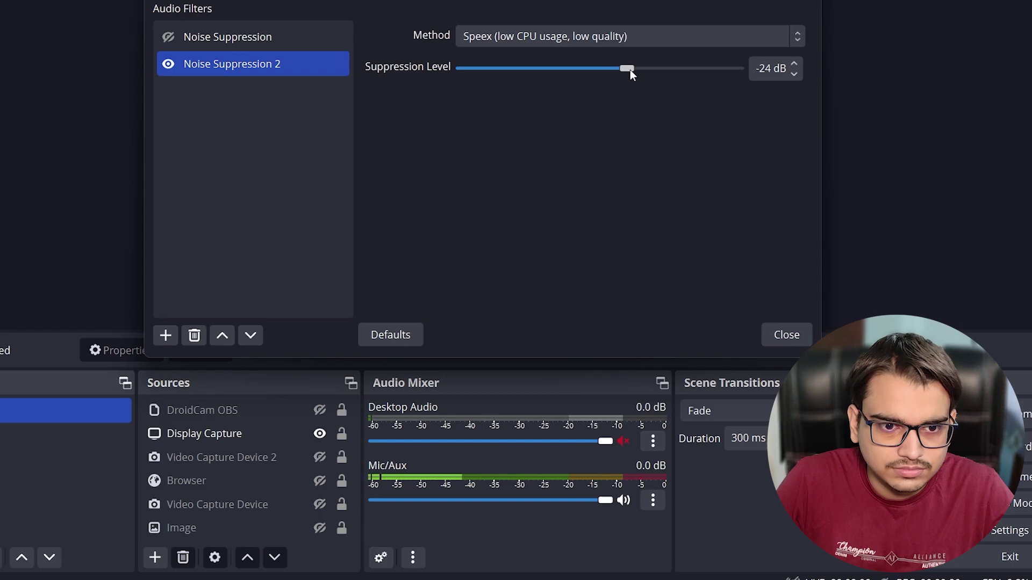
{"action": "left_click_drag", "start_coordinate": [630, 69], "coordinate": [689, 69]}
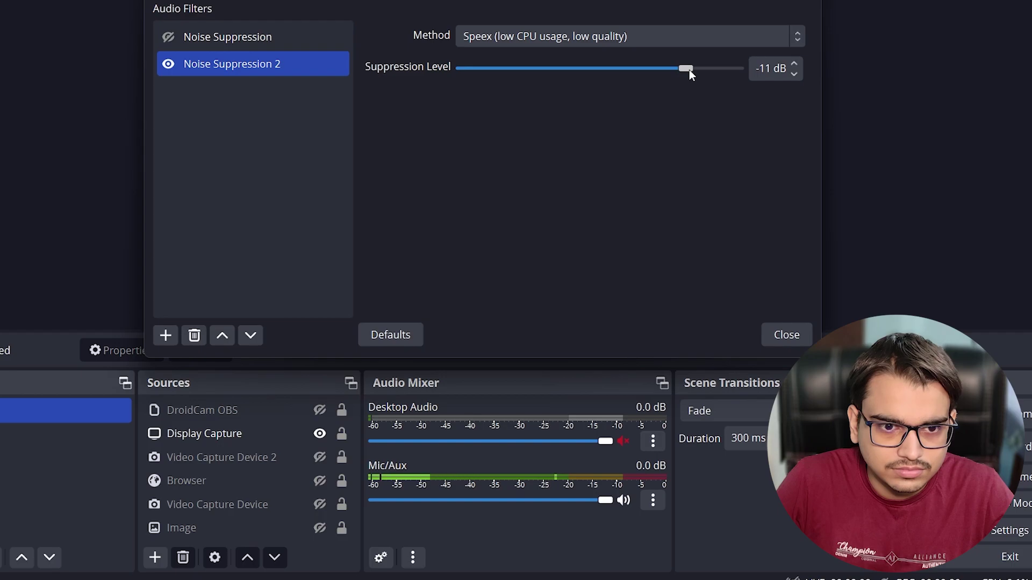
{"action": "left_click_drag", "start_coordinate": [689, 70], "coordinate": [712, 69]}
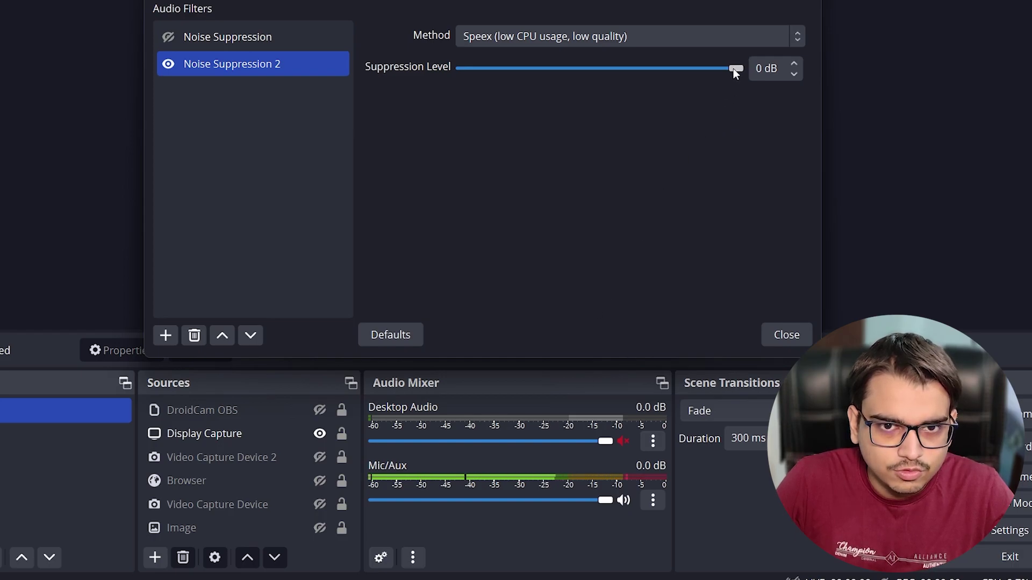
{"action": "left_click_drag", "start_coordinate": [735, 68], "coordinate": [509, 102]}
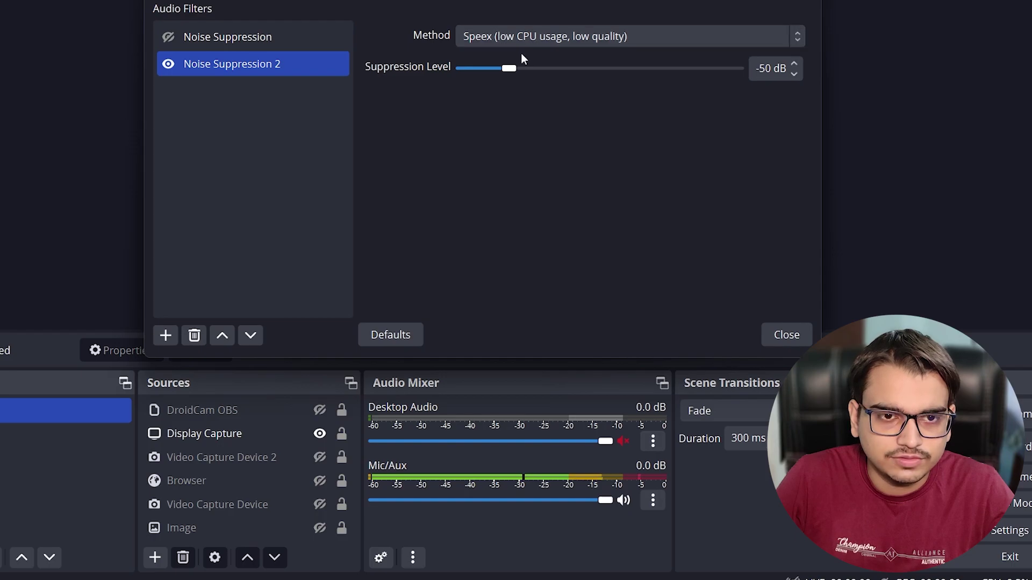
{"action": "left_click_drag", "start_coordinate": [508, 66], "coordinate": [570, 69]}
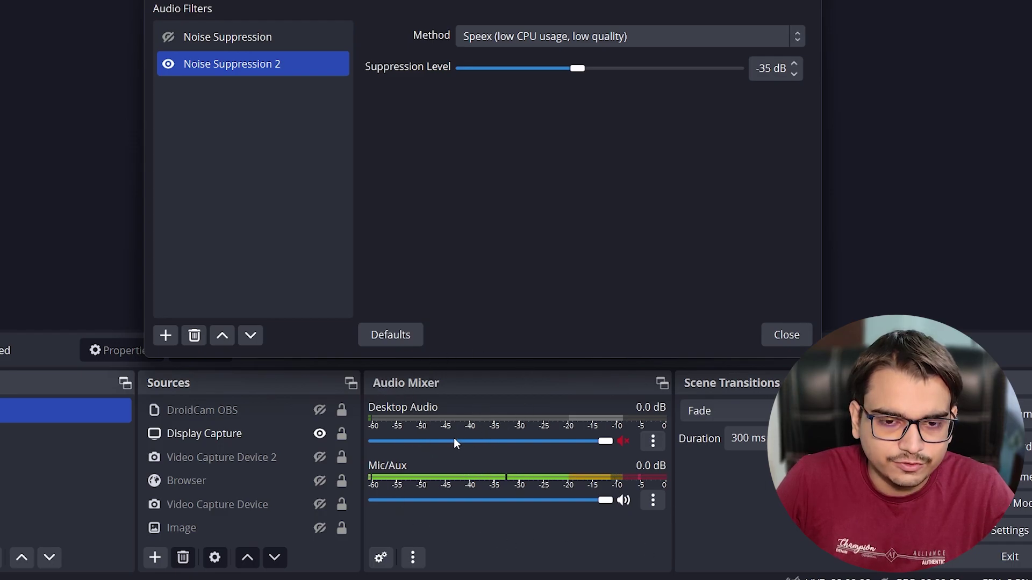
- Choose RNNoise (good quality, more CPU usage) as Noise Suppression 2's method
{"action": "left_click", "coordinate": [505, 40]}
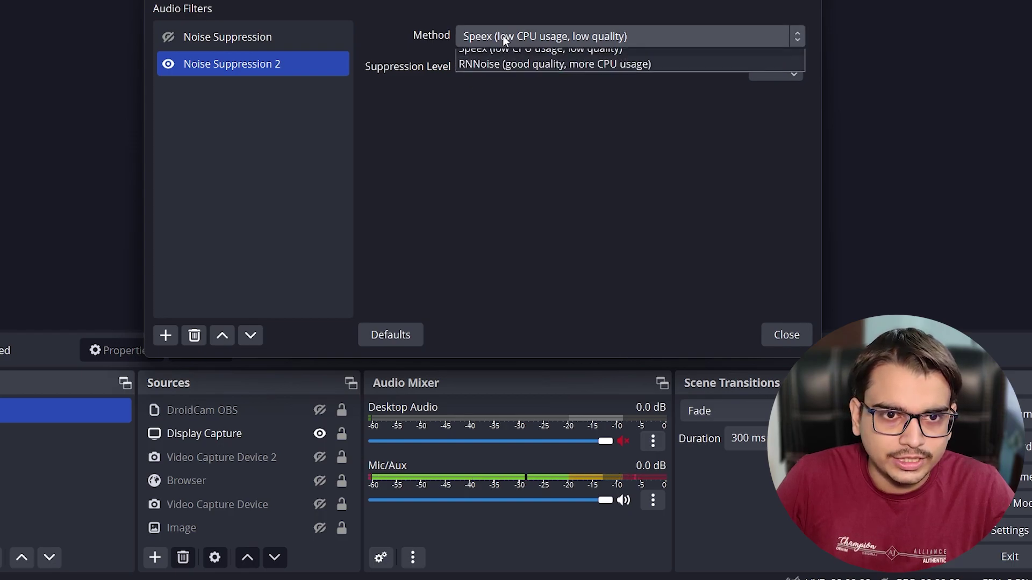
{"action": "left_click", "coordinate": [488, 76]}
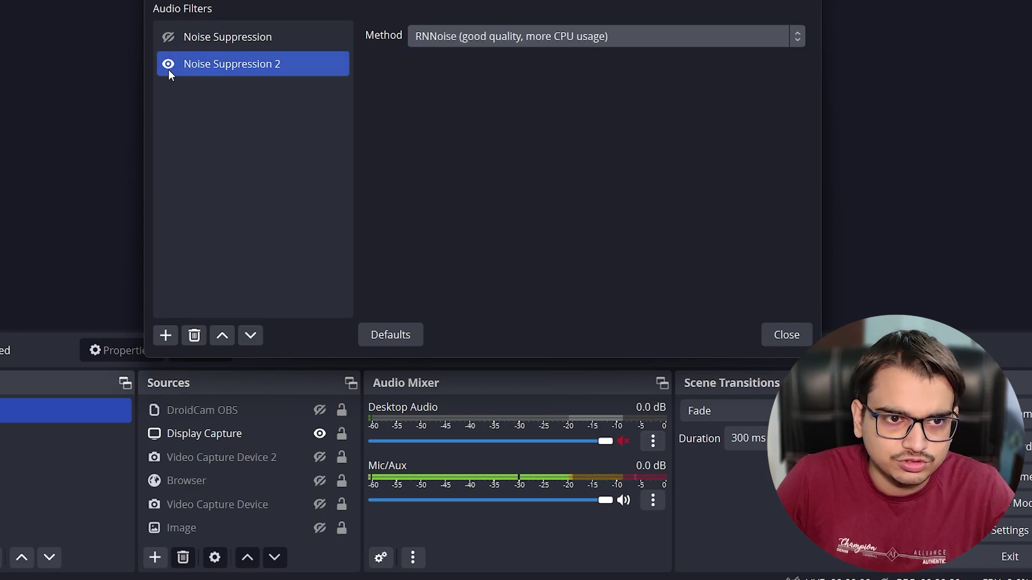
- Close the Filters for 'Mic/Aux' dialog
{"action": "left_click", "coordinate": [787, 335]}
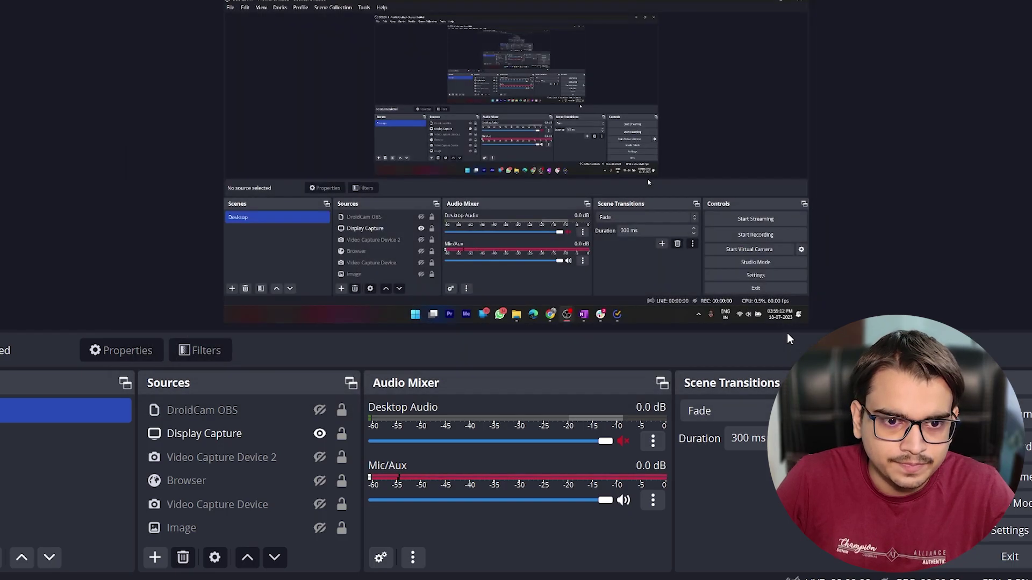